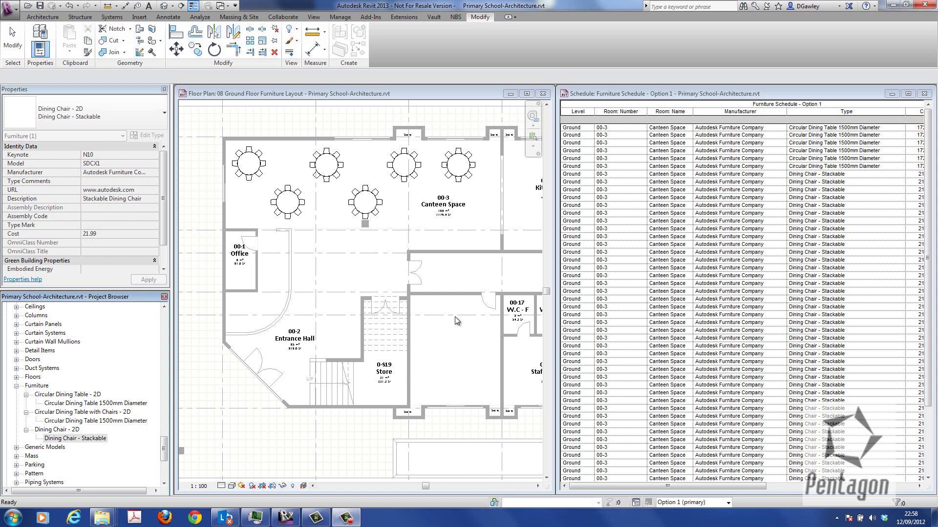
left_click(389, 267)
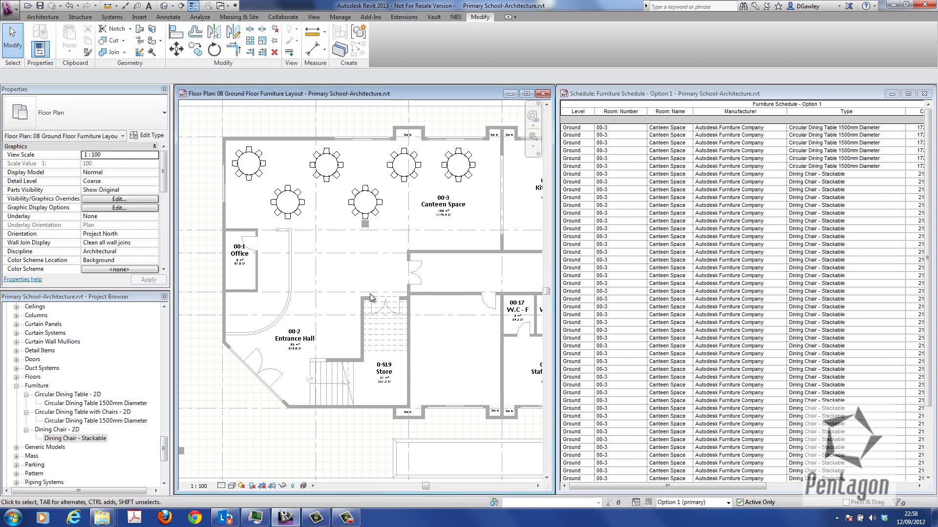
middle_click_drag(364, 277, 335, 317)
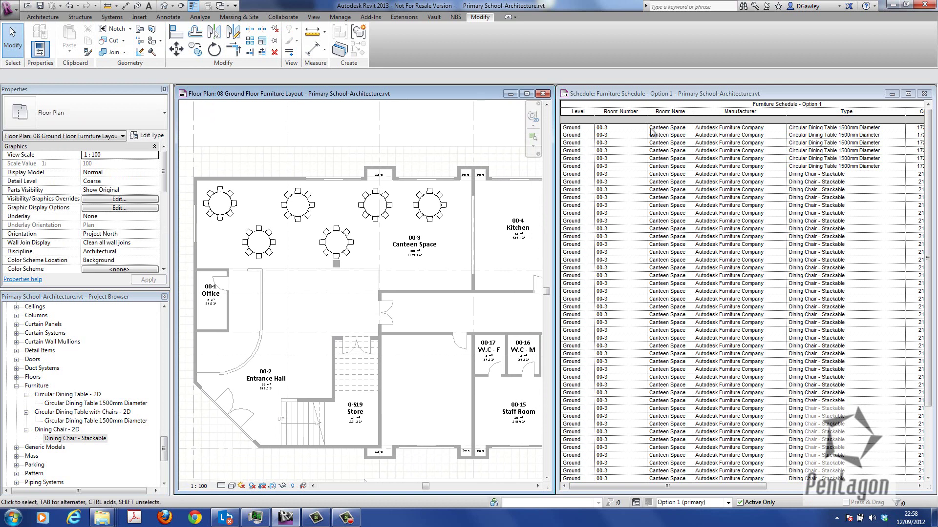
mouse_move(926, 182)
left_mouse_down()
mouse_move(923, 260)
mouse_move(923, 167)
left_mouse_up()
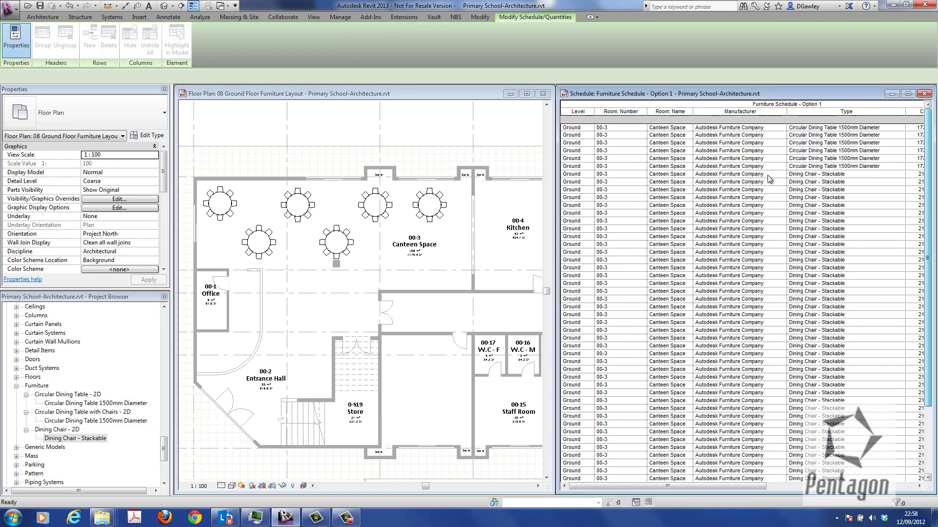
left_click(295, 253)
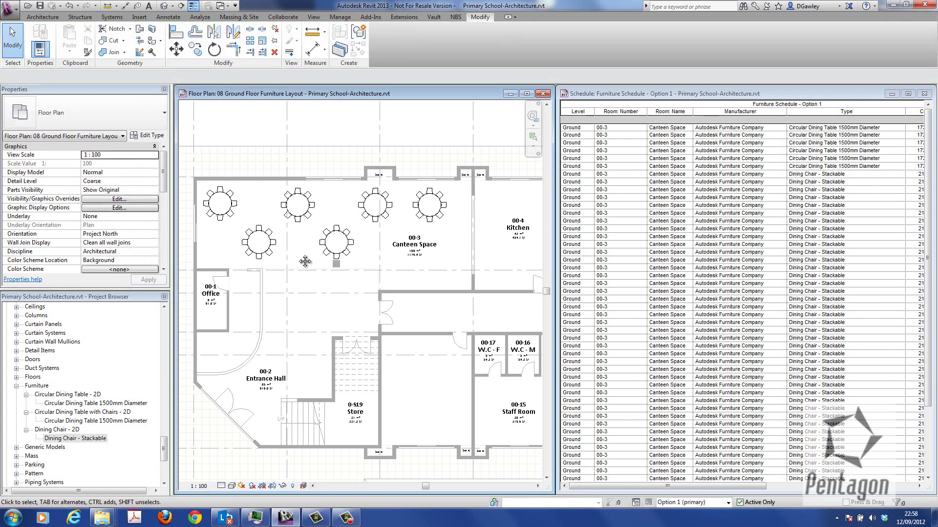
middle_click_drag(306, 260, 355, 287)
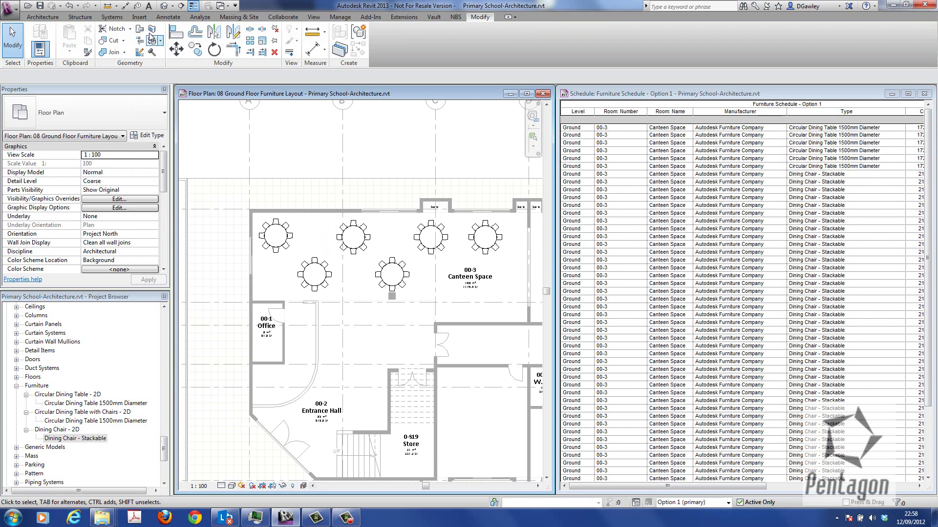
left_click(139, 17)
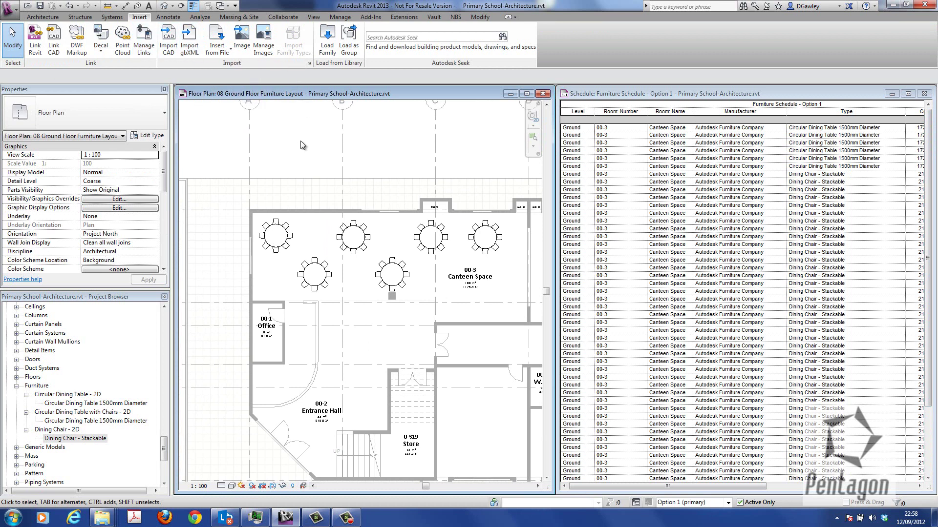
left_click(168, 39)
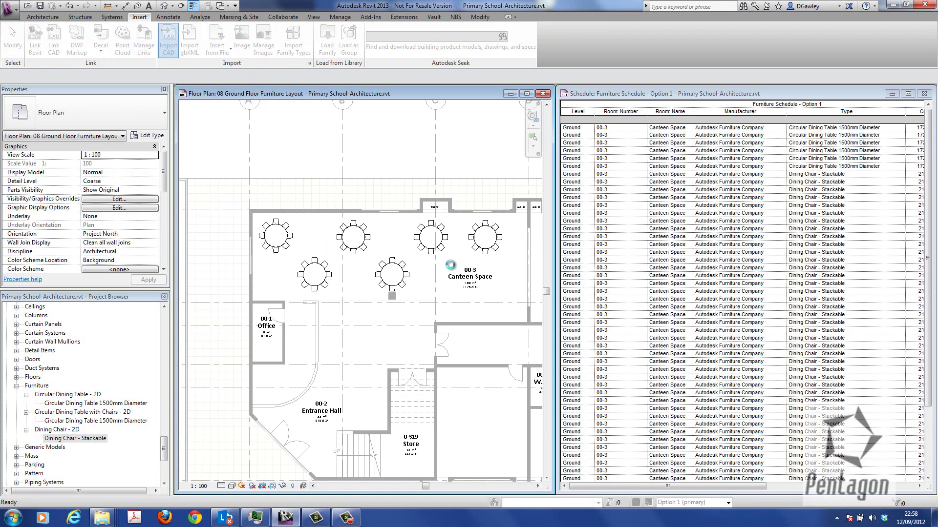
left_click(439, 335)
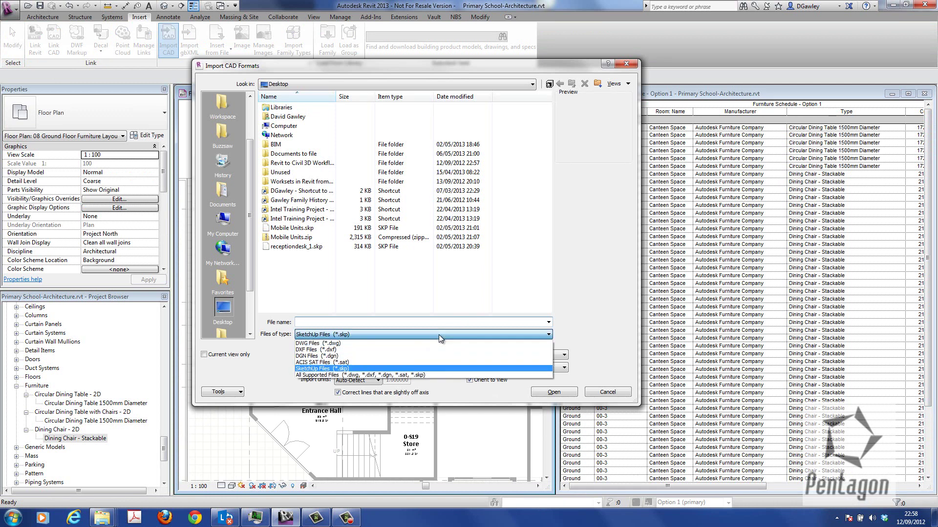
left_click(342, 372)
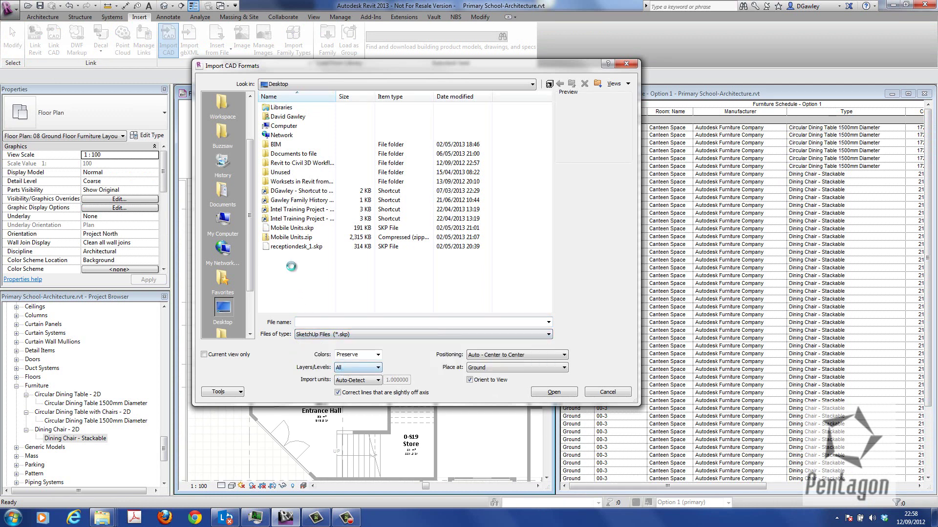
left_click(289, 248)
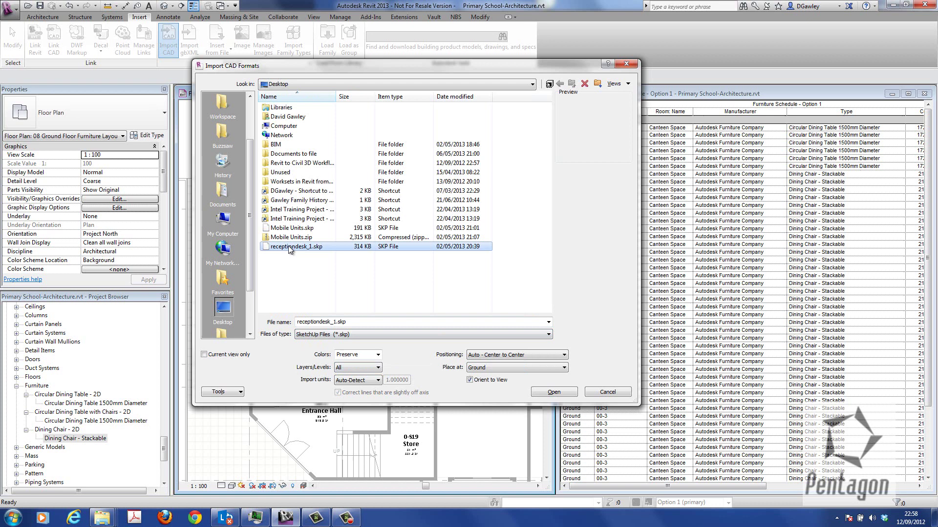
left_click(607, 392)
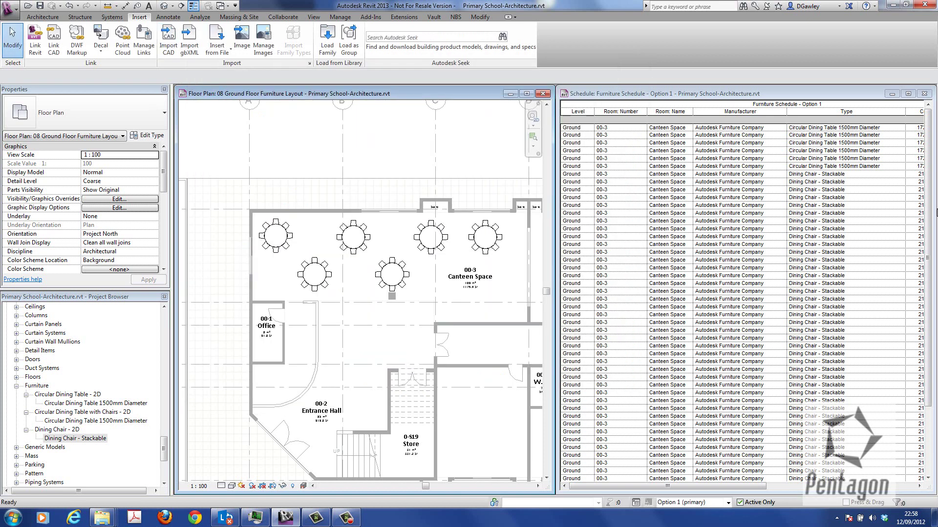
Create a new family from the Metric Furniture.rft template and maximize its Ref. Level floor plan view.
left_click_drag(916, 205, 924, 347)
left_click(362, 94)
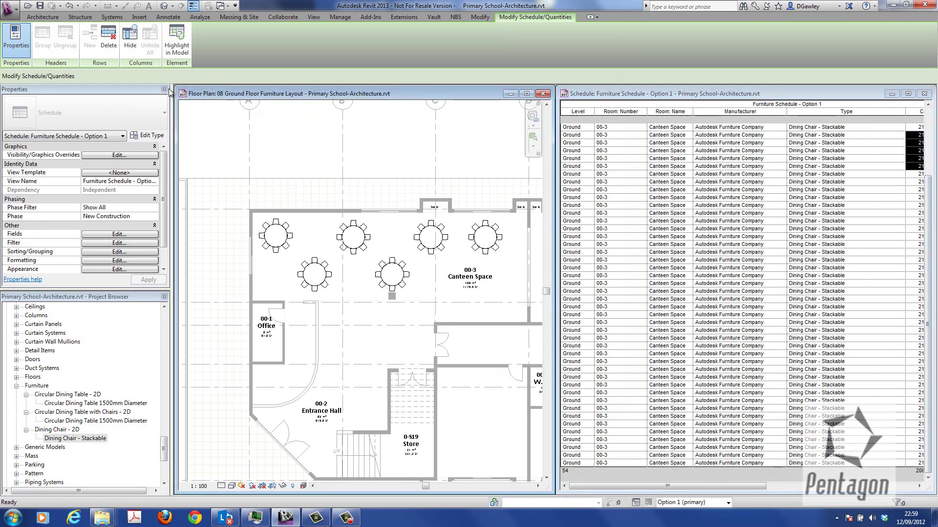
left_click(19, 13)
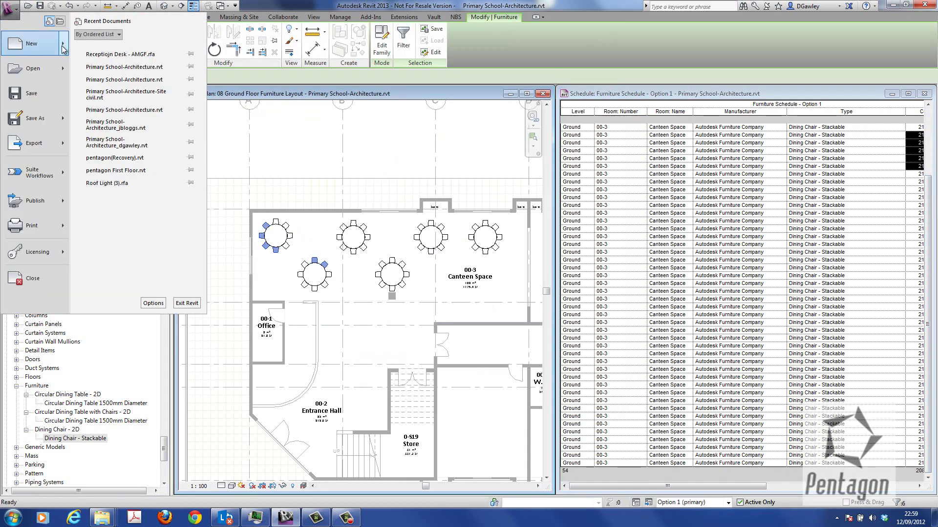
mouse_move(59, 47)
left_click(103, 70)
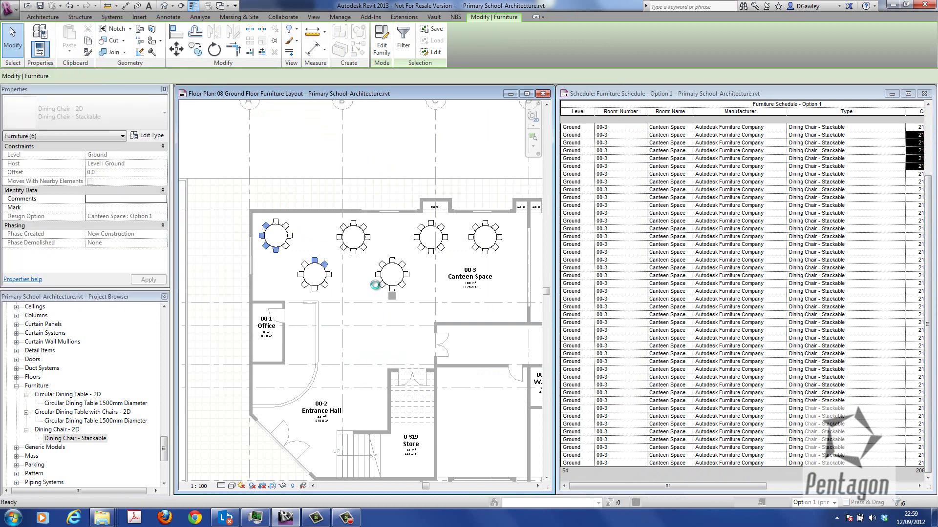
left_click(382, 279)
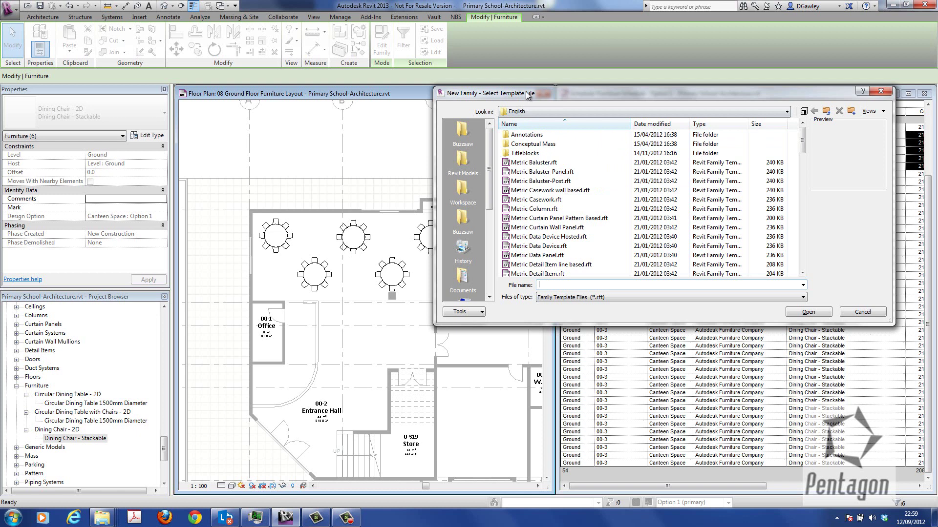
left_click_drag(529, 94, 358, 111)
left_click_drag(638, 164, 644, 198)
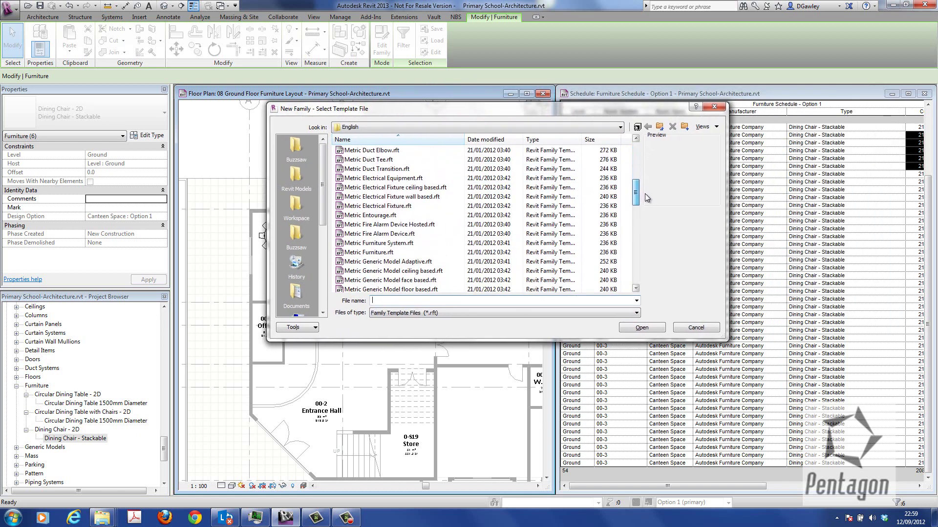
double_click(378, 252)
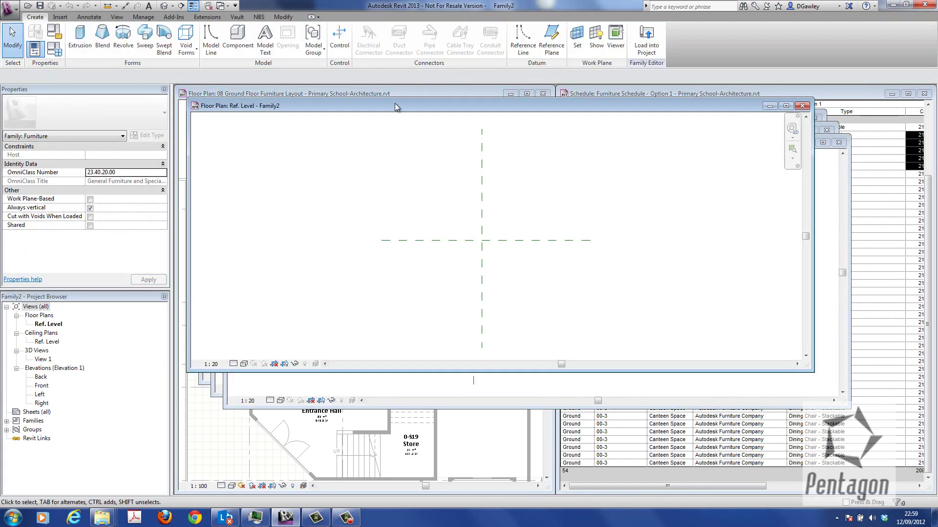
double_click(394, 103)
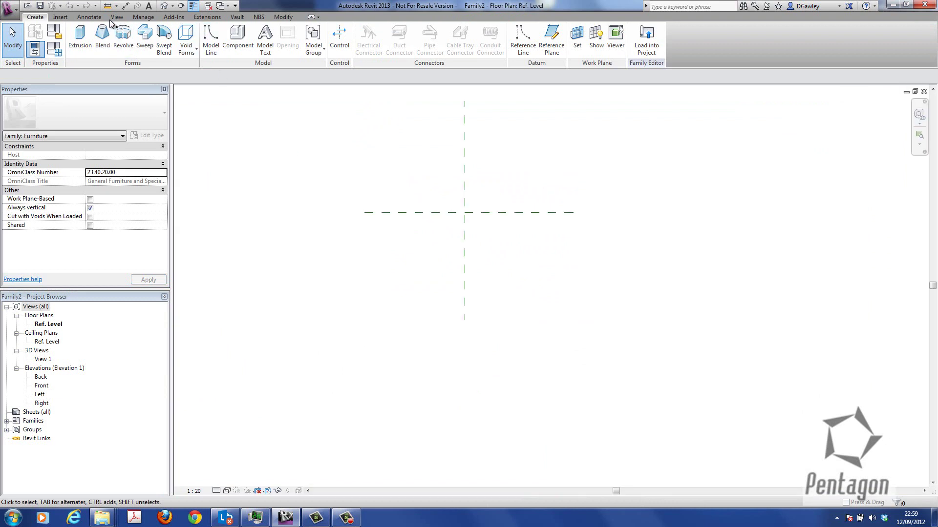
Import the SketchUp file receptiondesk_1.skp from the Desktop into the family's Ref. Level plan and dismiss the import warning.
left_click(60, 17)
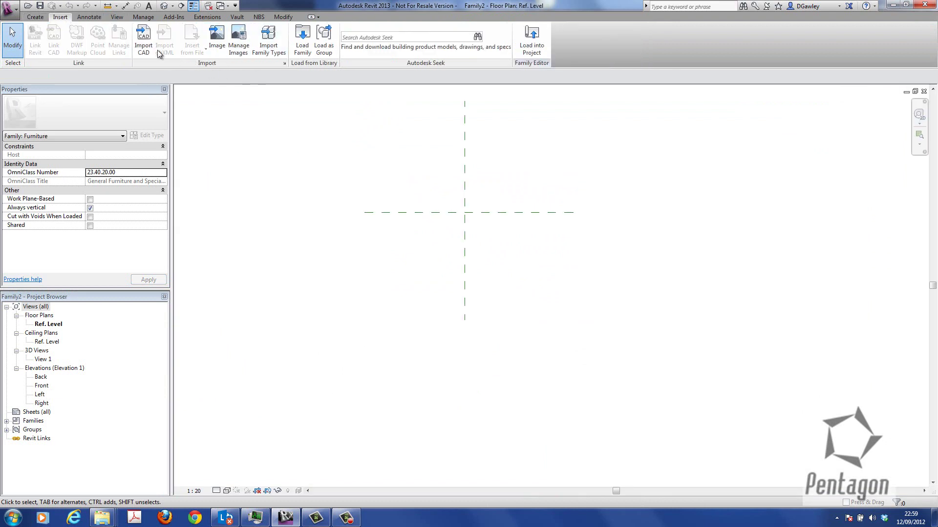
left_click(144, 42)
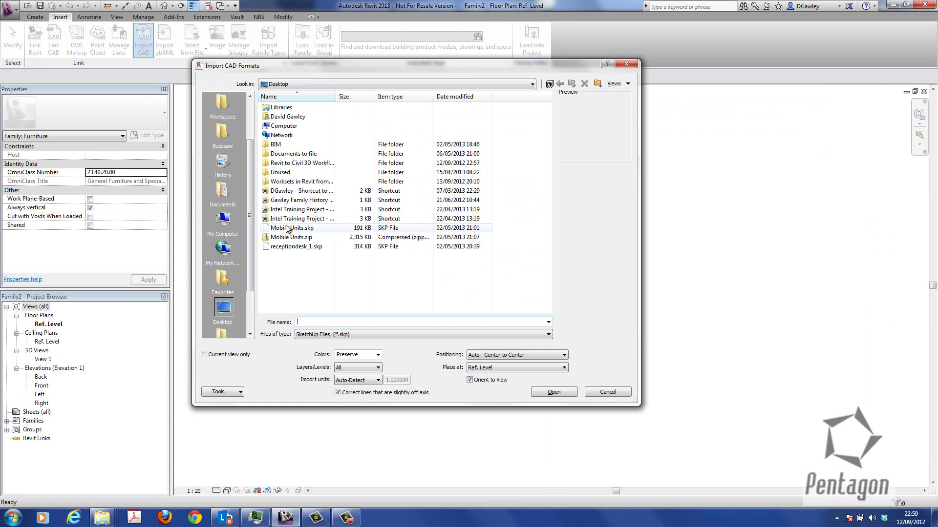
left_click(304, 247)
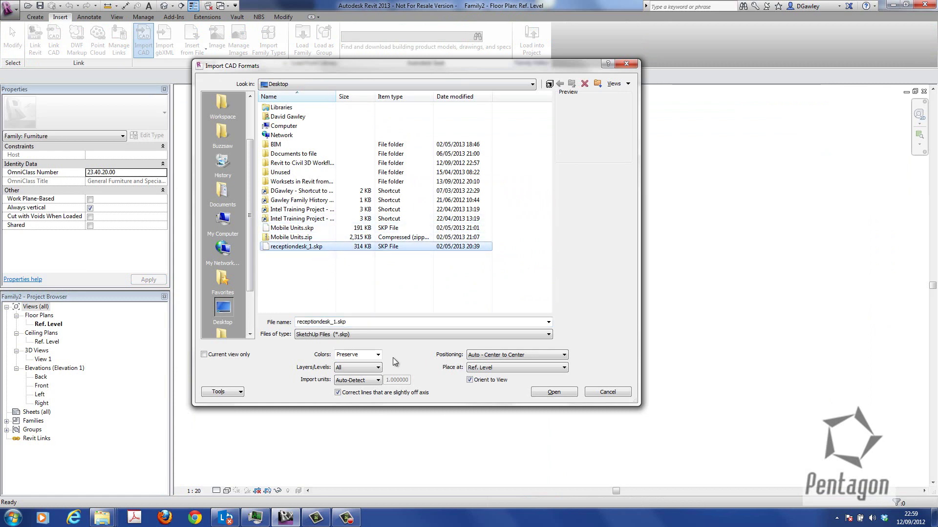
left_click(554, 393)
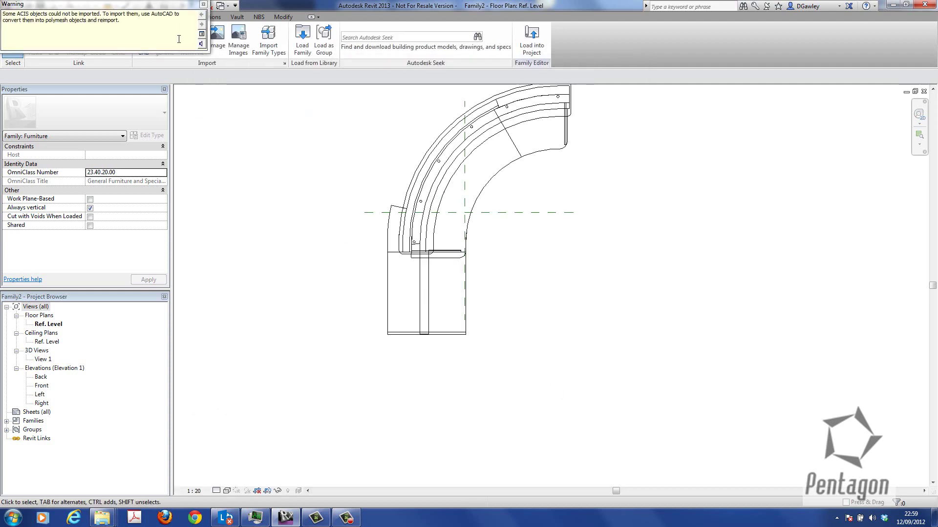
left_click(202, 4)
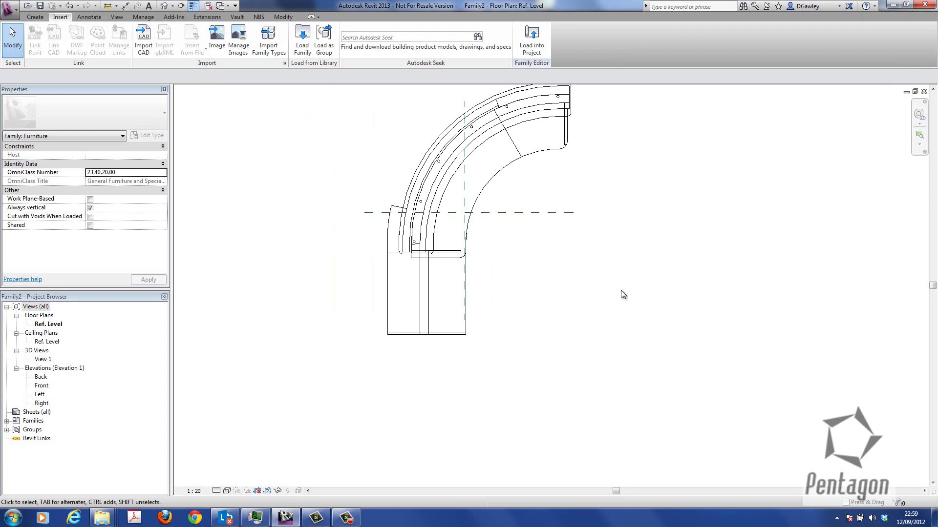
Move the imported reception desk so its lower-left corner sits on the intersection of the two center reference planes.
scroll(418, 207, "up", 1)
middle_click_drag(417, 207, 389, 278)
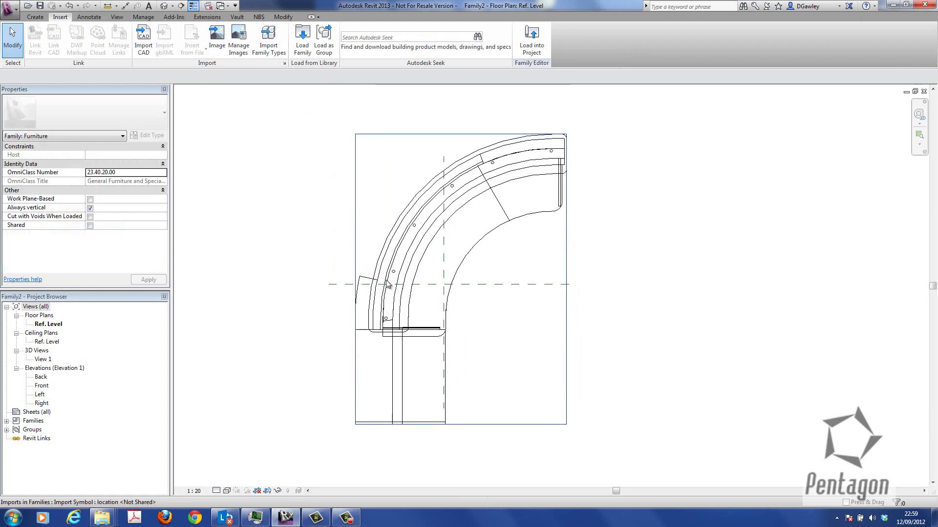
left_click(358, 325)
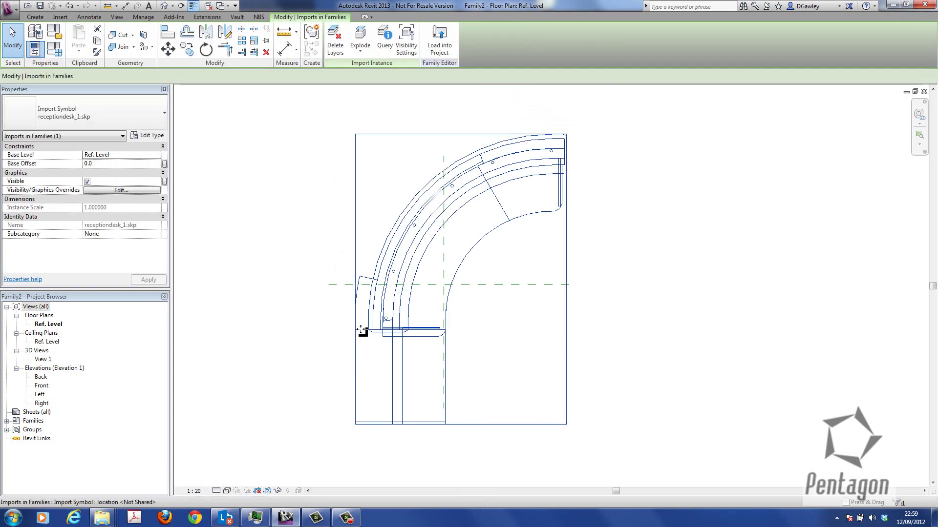
left_click(168, 49)
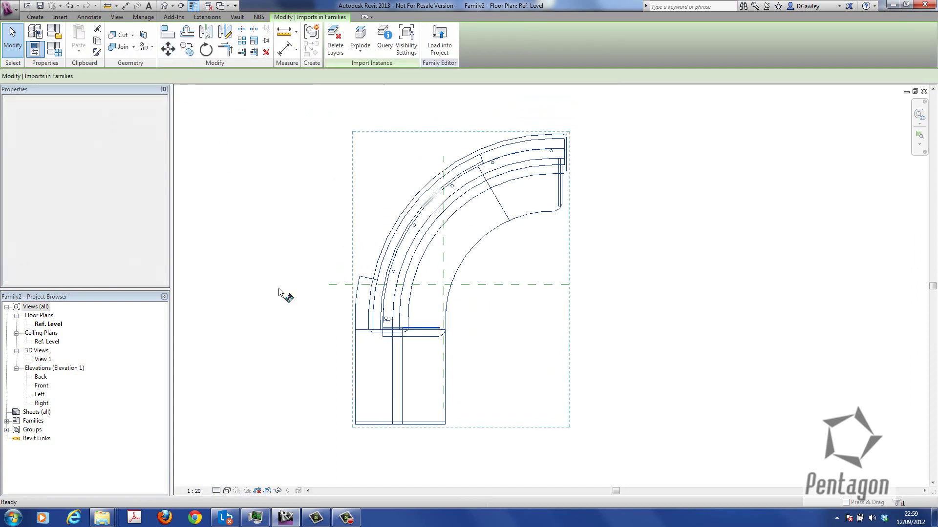
left_click(355, 425)
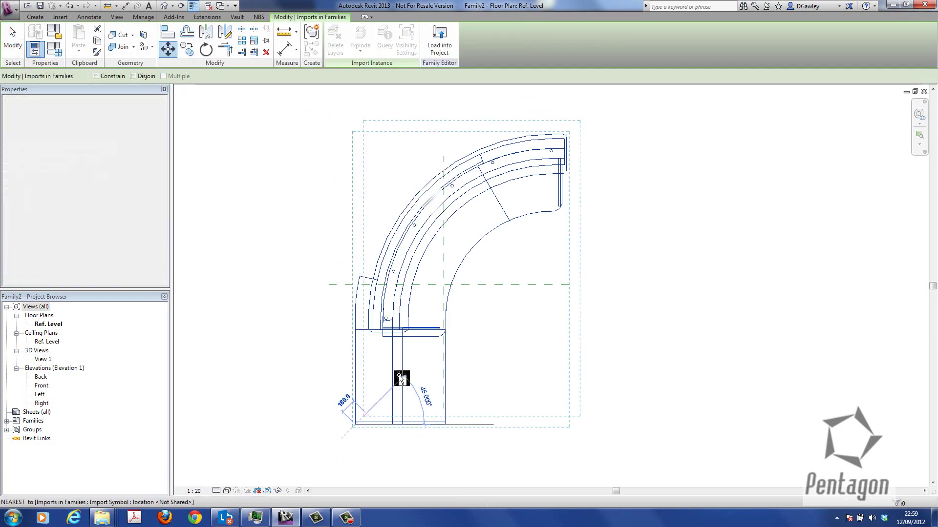
left_click(446, 284)
key("Escape")
scroll(565, 318, "down", 3)
scroll(508, 311, "up", 1)
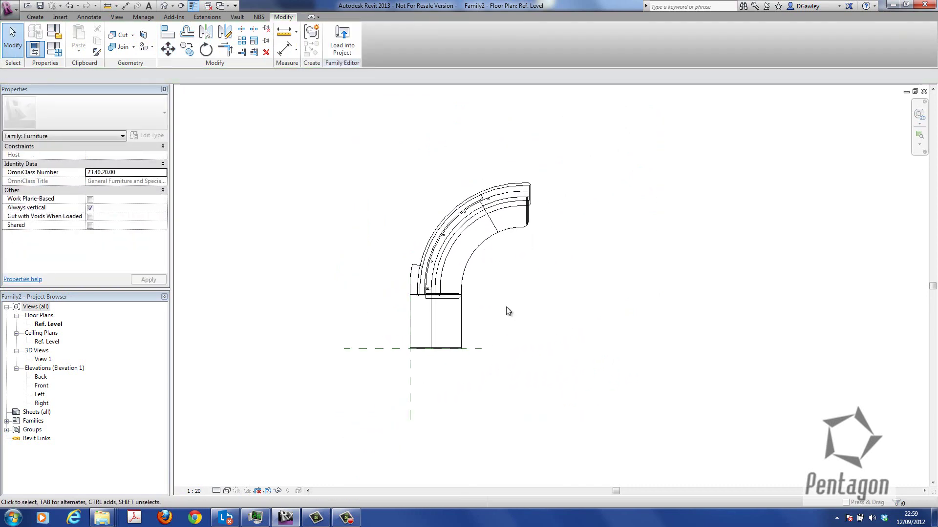
Check which category is assigned to the family in its Family Category and Parameters settings.
scroll(508, 311, "up", 1)
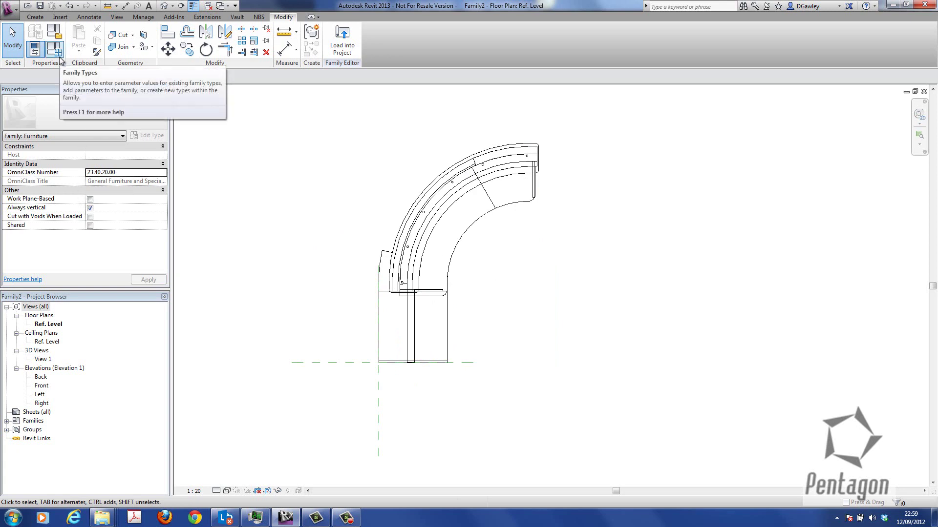
left_click(35, 49)
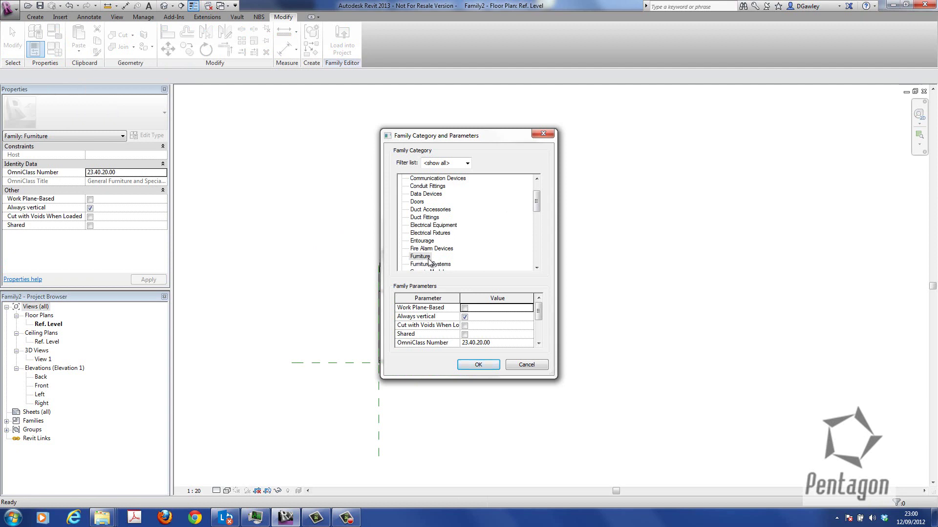
left_click(527, 368)
Save the family to the root of the C: drive under the file name Recption Desk.
left_click(10, 8)
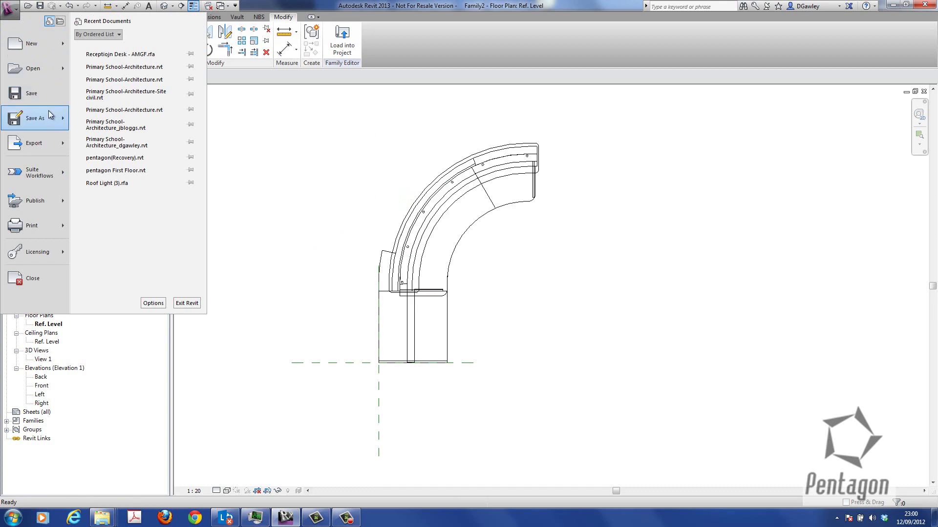
mouse_move(47, 113)
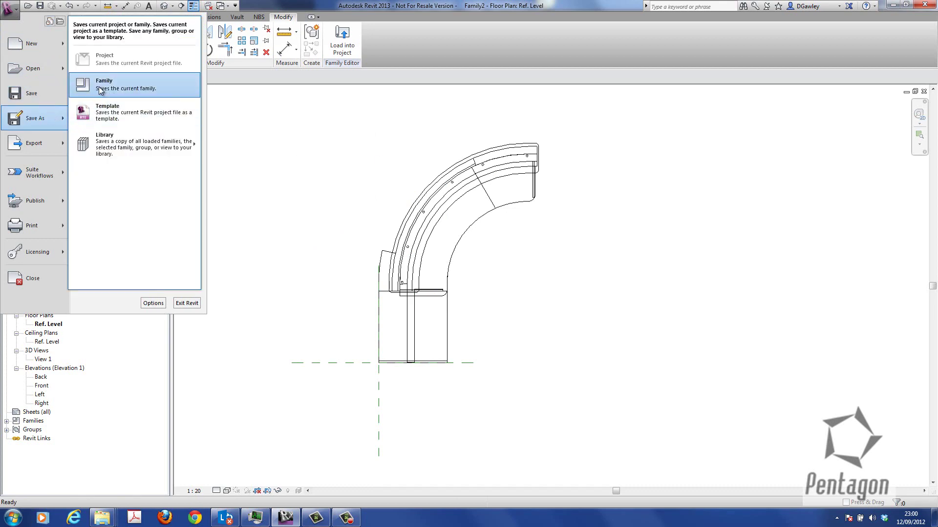
left_click(125, 88)
left_click(254, 87)
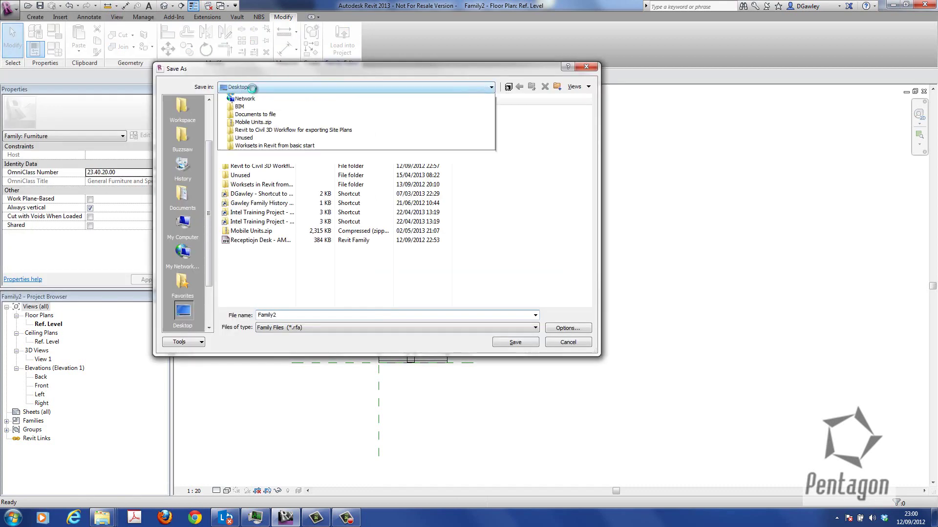
left_click(255, 112)
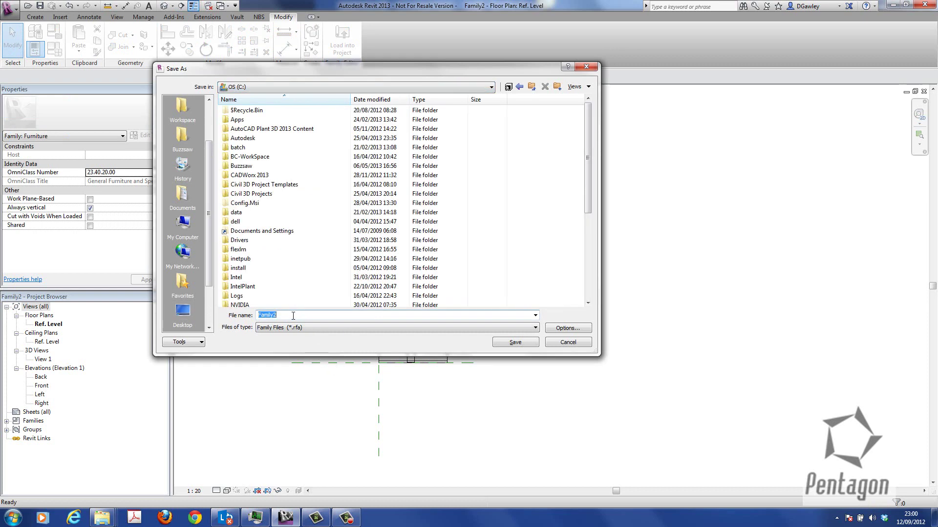
type("R")
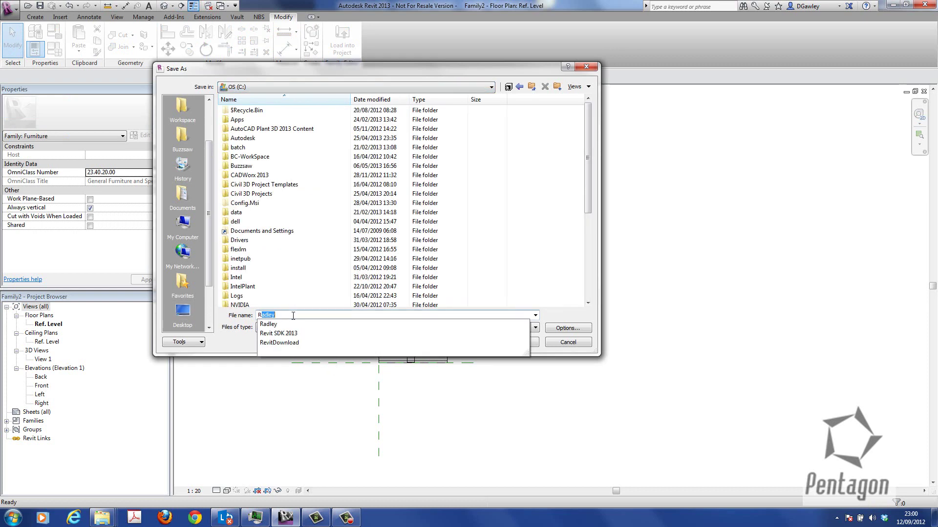
type("ecpt")
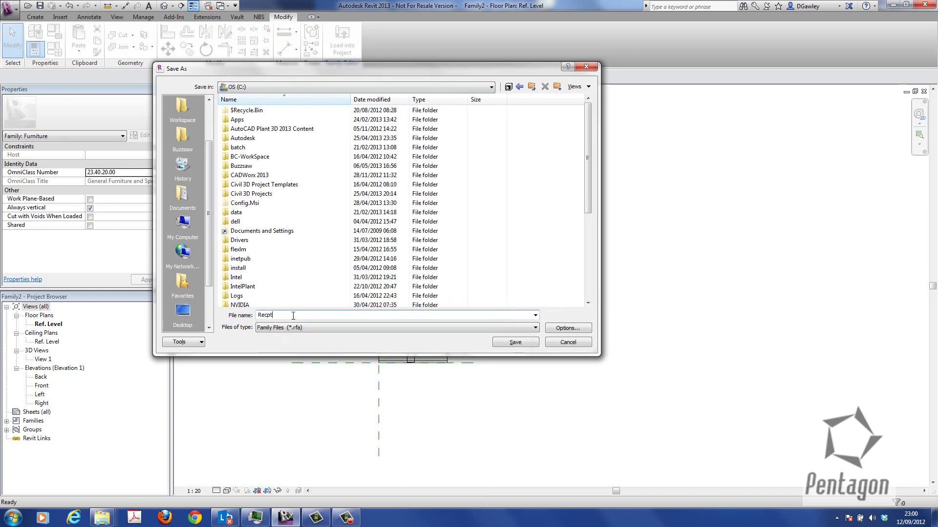
type("ion Desk")
key("Return")
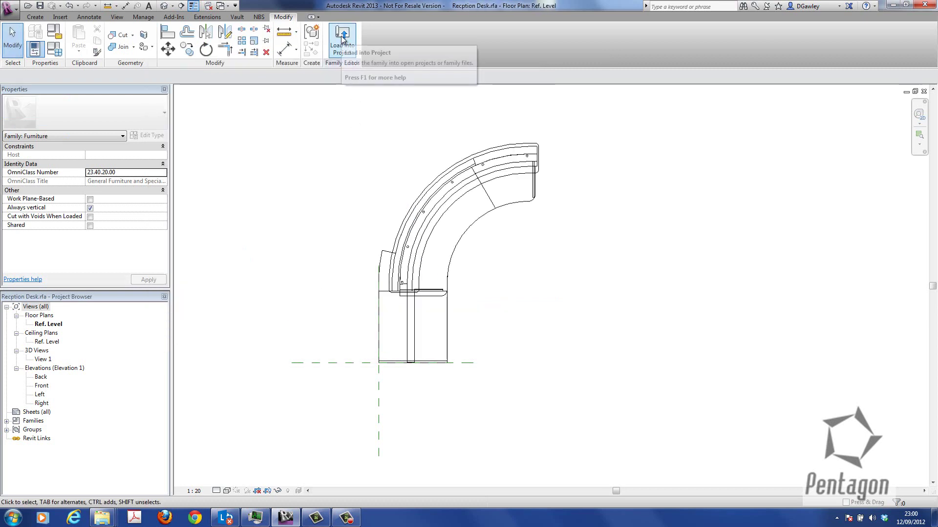
Load the desk family into the Primary School project and place one on the Ground plan near the Store doors, about 1500 mm left of the Store's left wall.
left_click(335, 56)
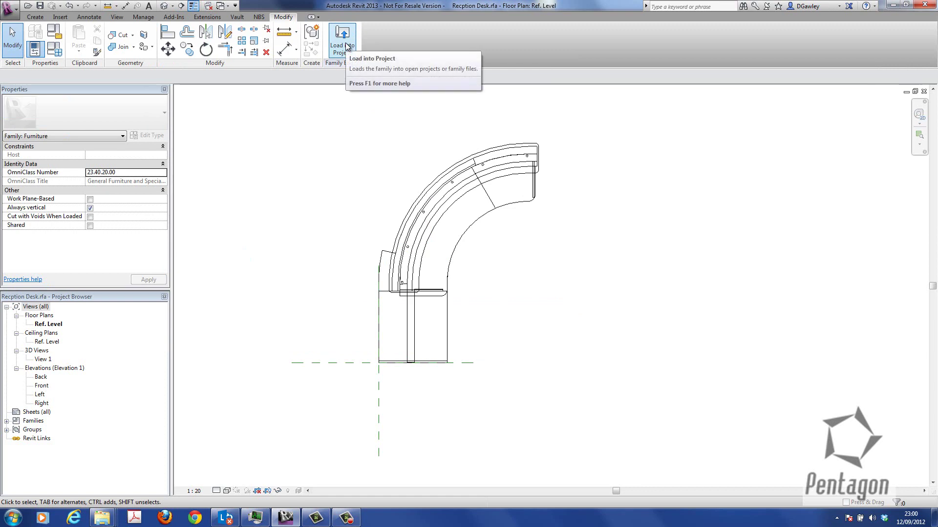
left_click(345, 47)
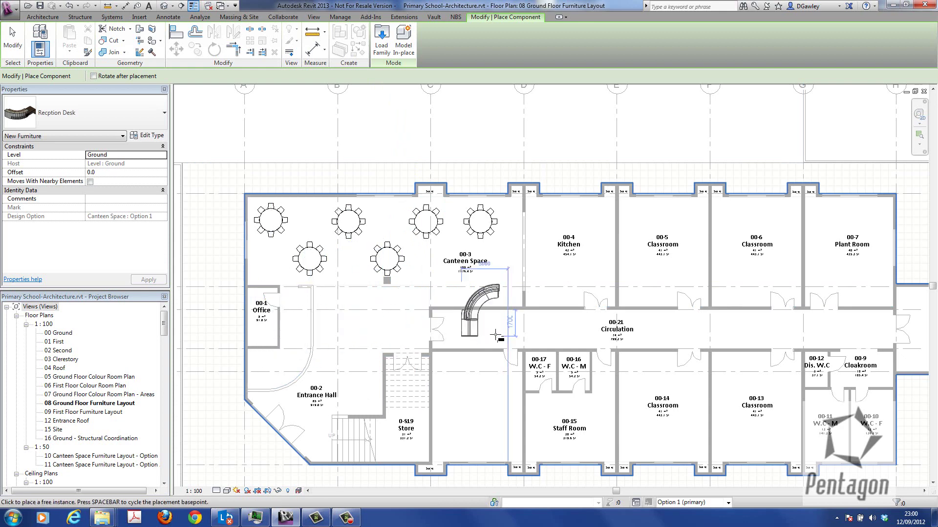
middle_click_drag(447, 352, 393, 298)
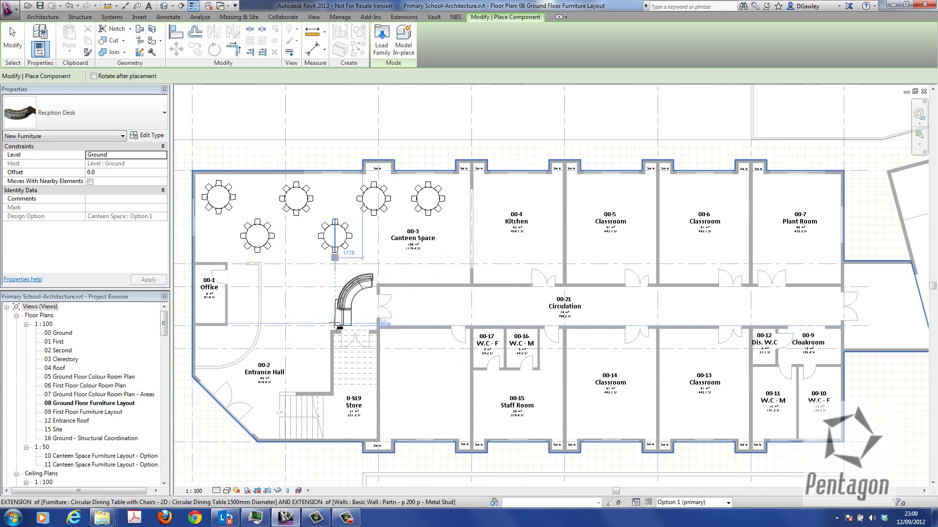
scroll(315, 337, "up", 4)
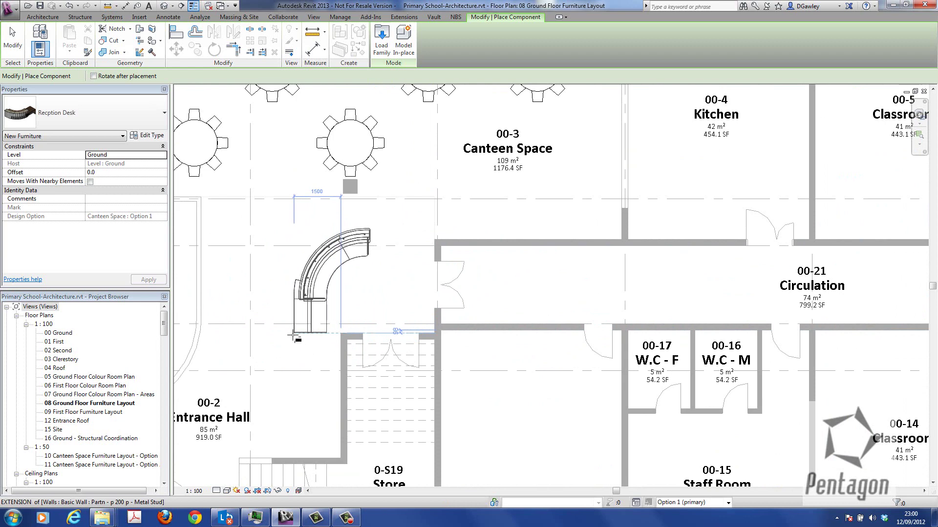
left_click(293, 336)
key("Escape")
key("Escape")
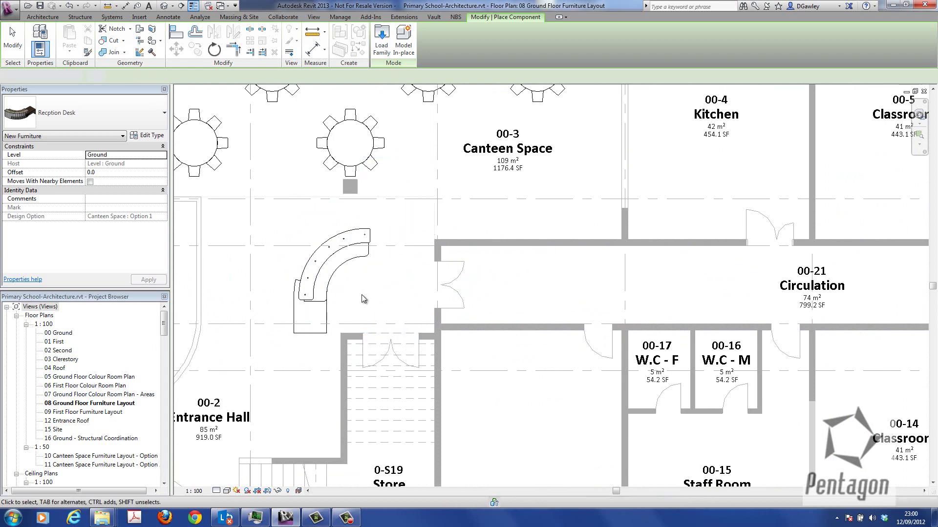
Close all the desk family's views and tile the ground floor furniture plan beside the Furniture Schedule - Option 1.
left_click(313, 17)
left_click(825, 53)
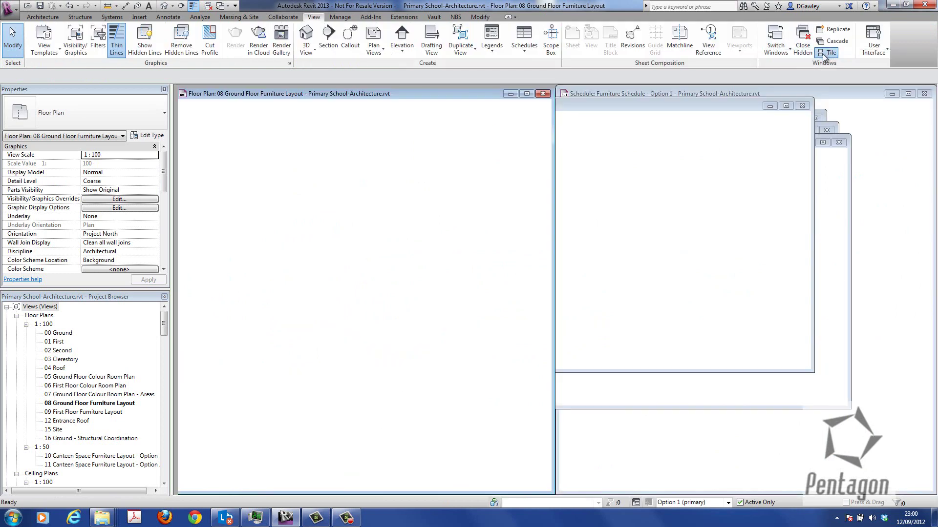
left_click(516, 376)
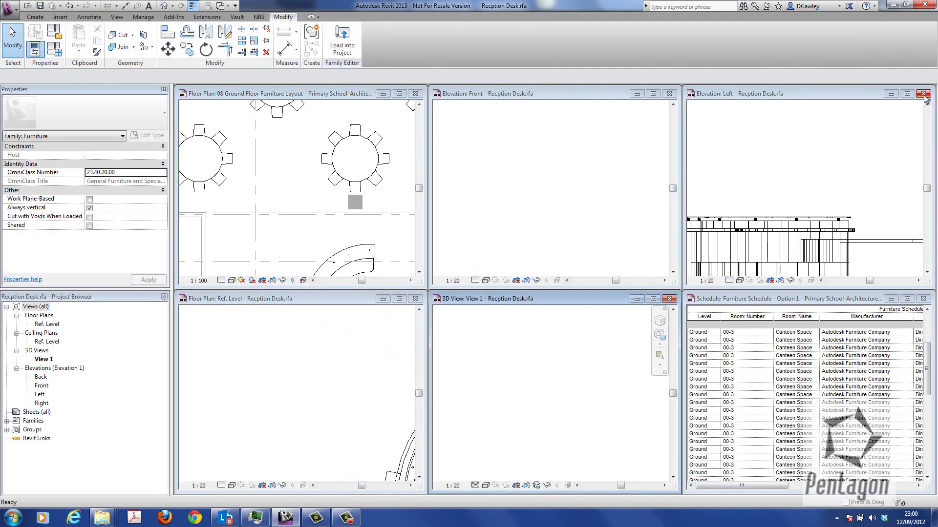
left_click(670, 93)
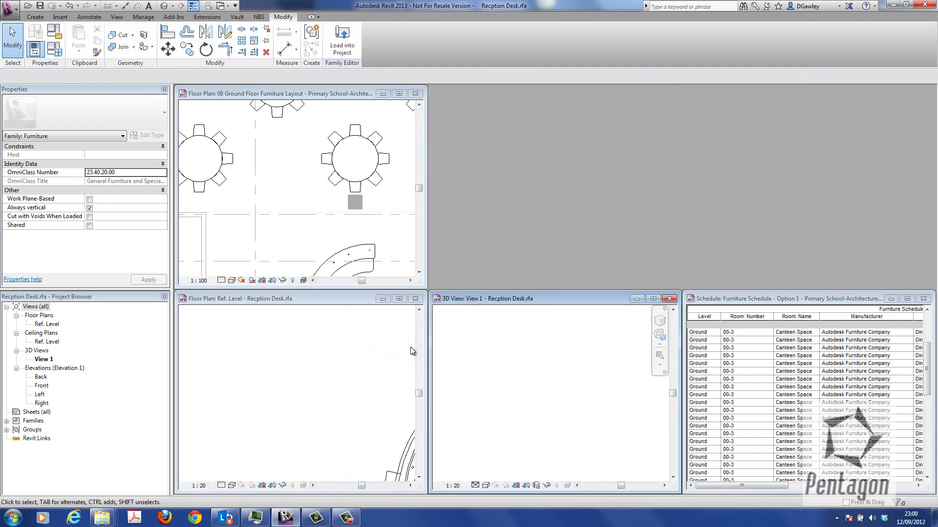
left_click(416, 298)
left_click(669, 298)
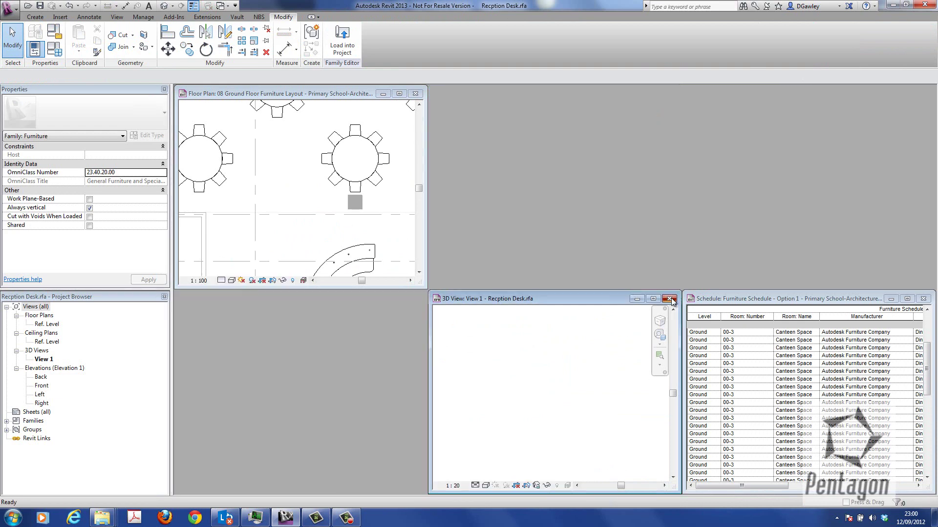
key("w")
key("t")
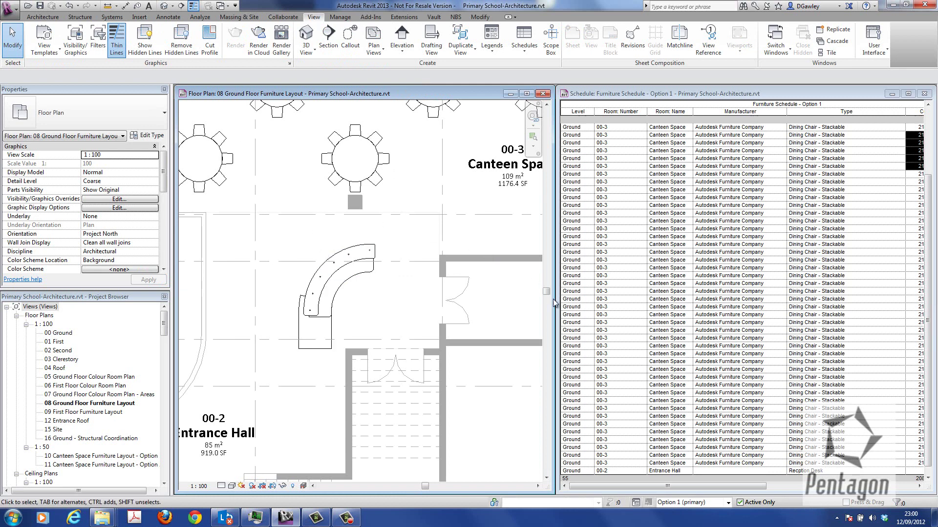
Set the reception desk's cost to 2506.12 in the furniture schedule and apply it to all elements of that type.
left_click(929, 247)
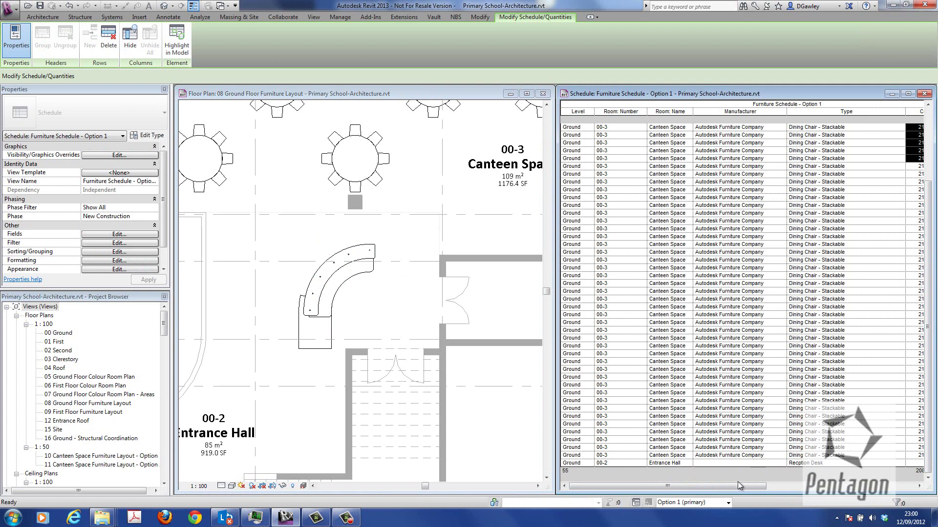
left_click_drag(742, 488, 825, 493)
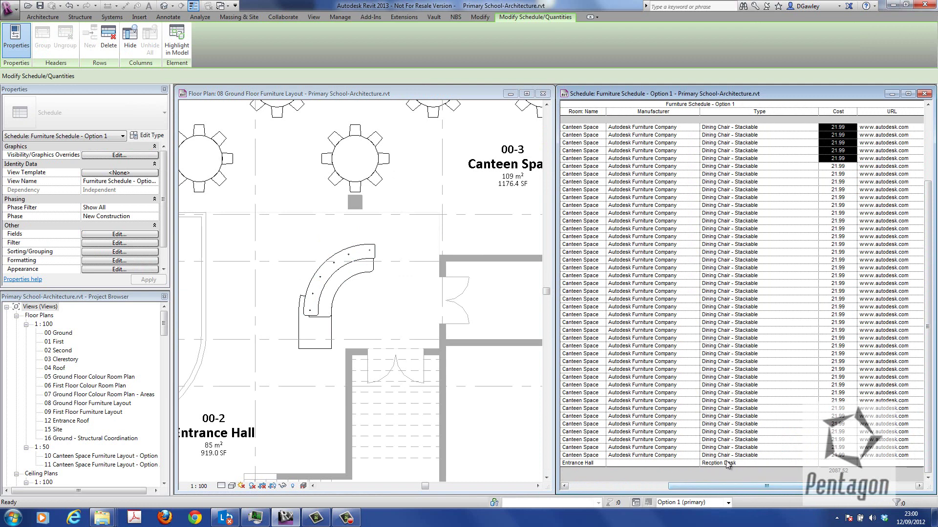
left_click(851, 464)
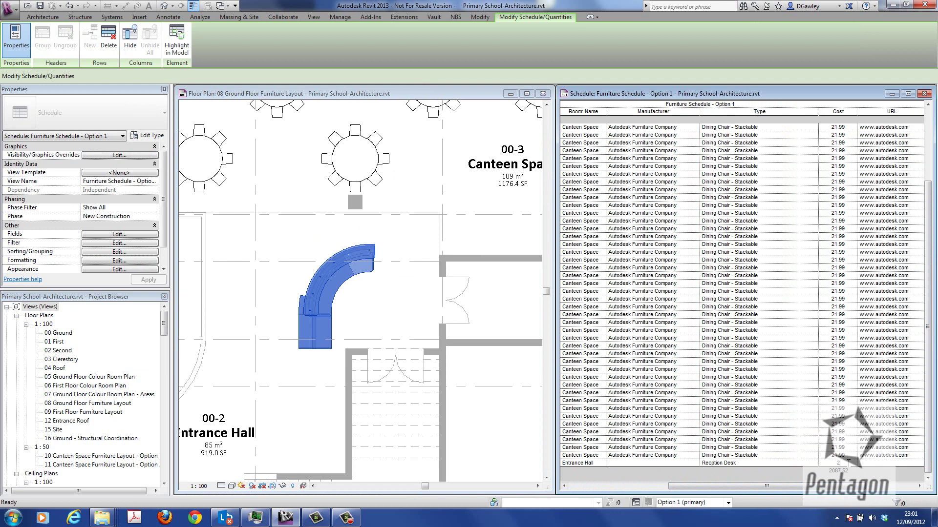
key("Return")
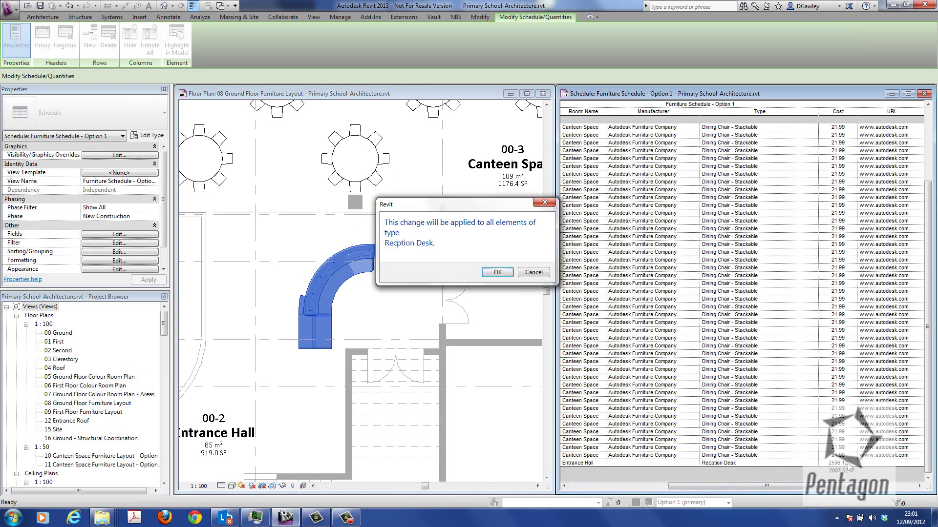
left_click(511, 275)
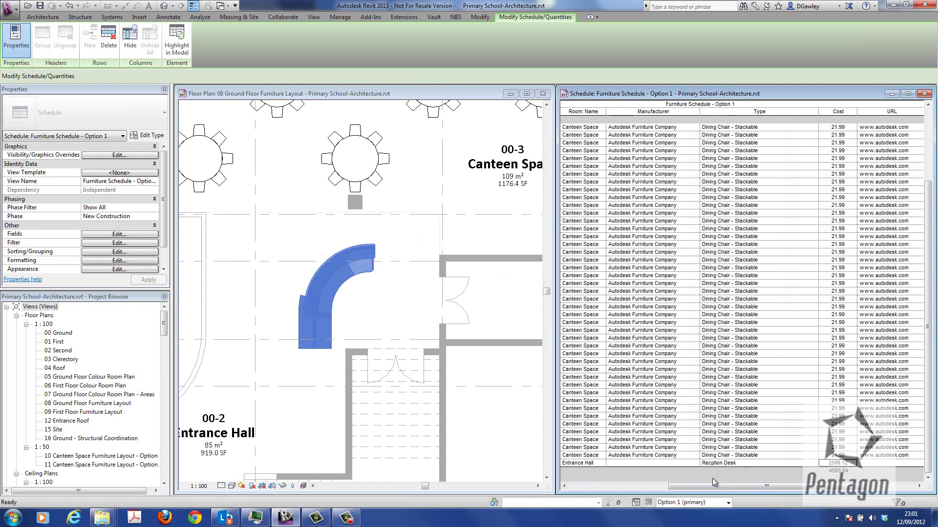
Set the reception desk's manufacturer to Autodesk Furniture Company in the schedule, apply it to the whole type, and clear the selection in the plan.
left_click(648, 462)
left_click(695, 464)
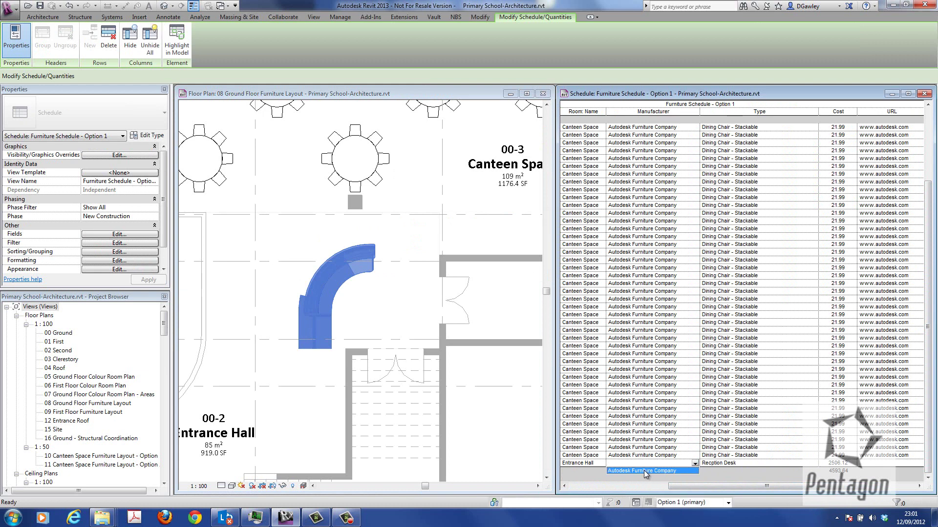
left_click(644, 472)
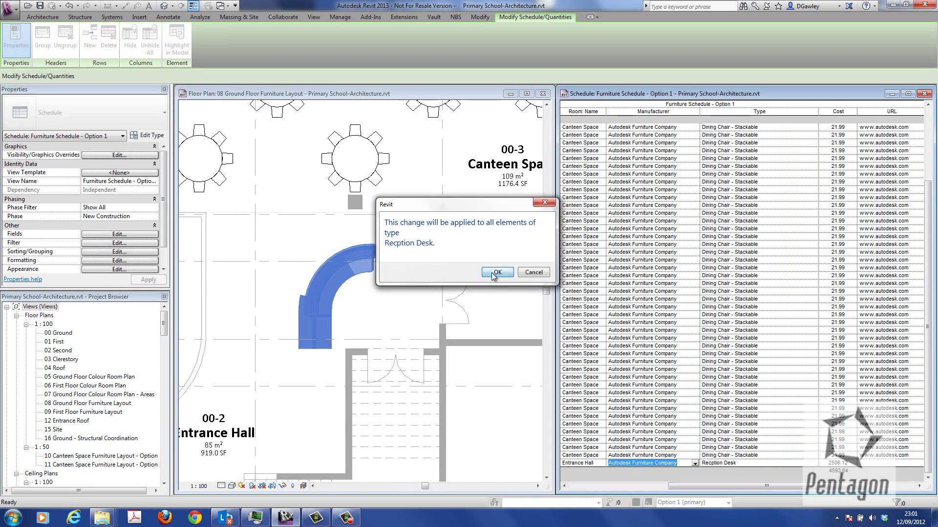
left_click(496, 274)
left_click(400, 229)
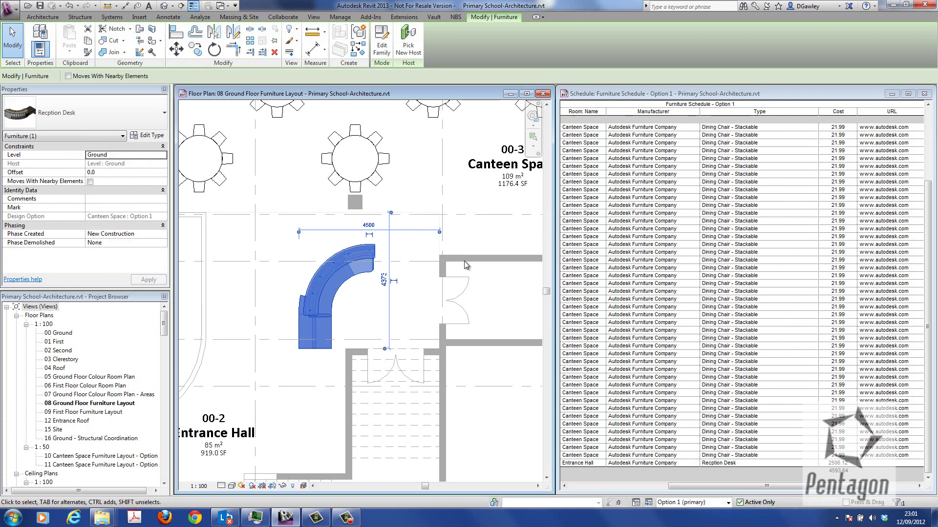
left_click(466, 203)
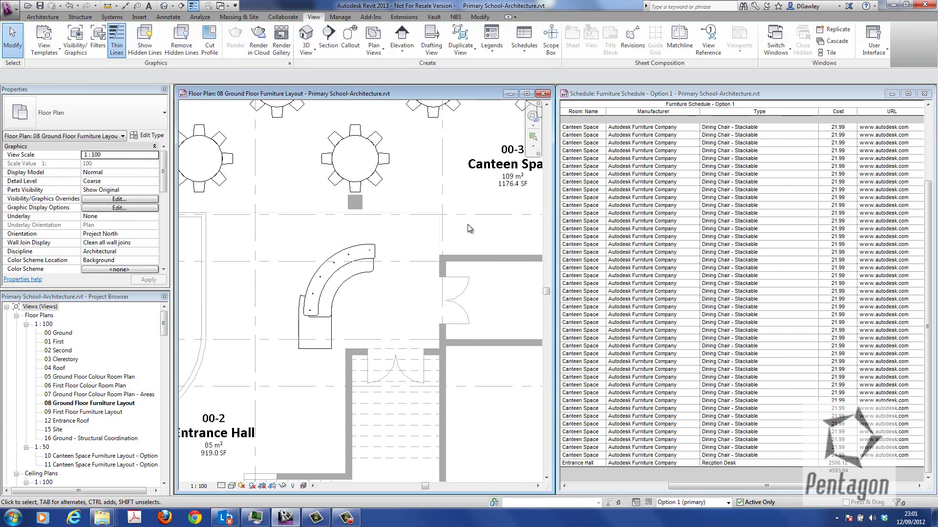